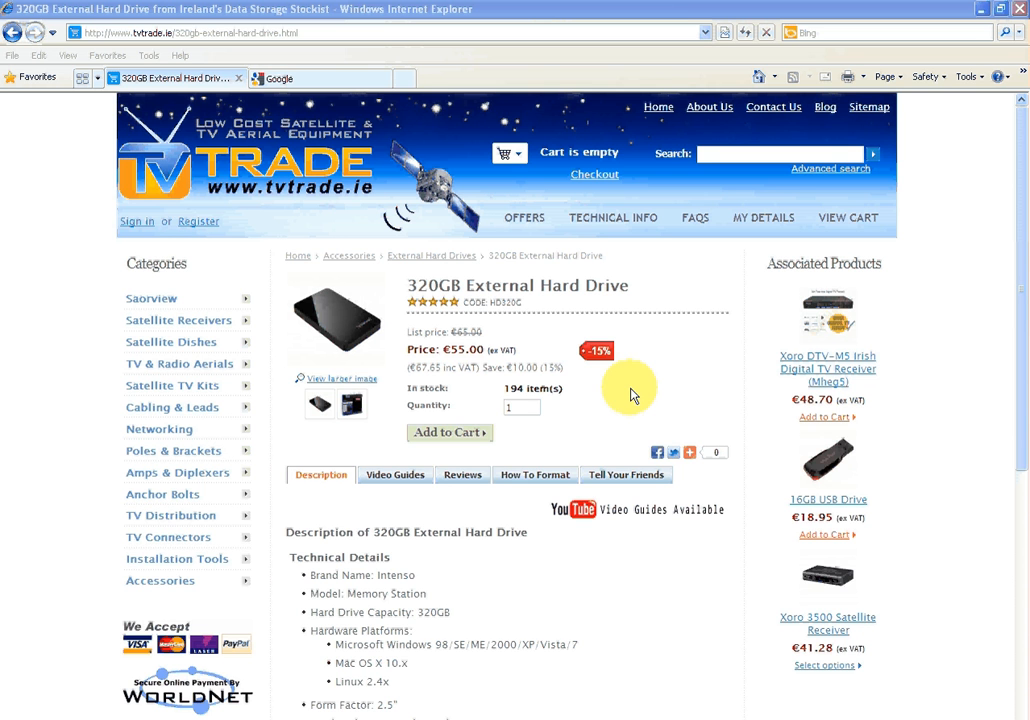
Search Google for "format factory" and open the Format Factory website at formatoz.com.
click(275, 79)
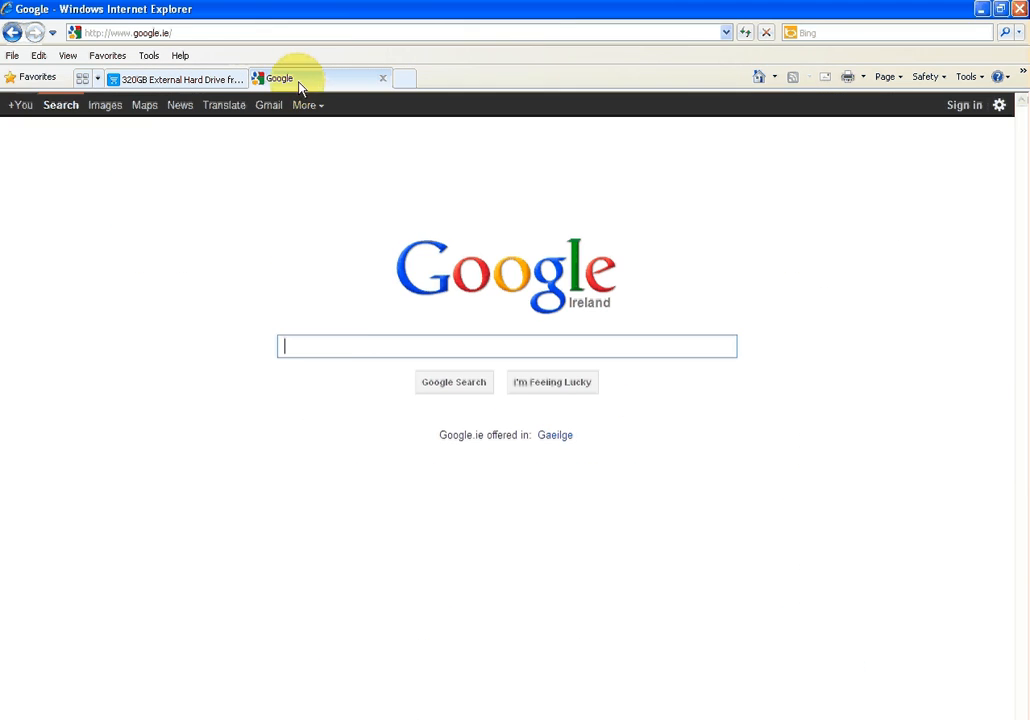
text(for)
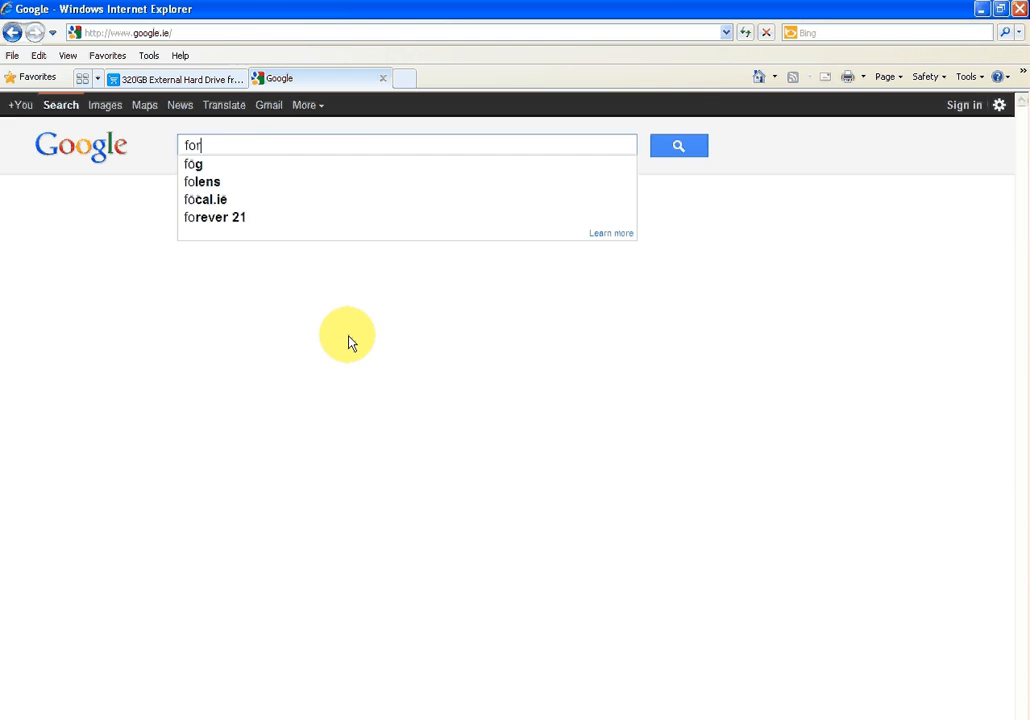
text(mat factory)
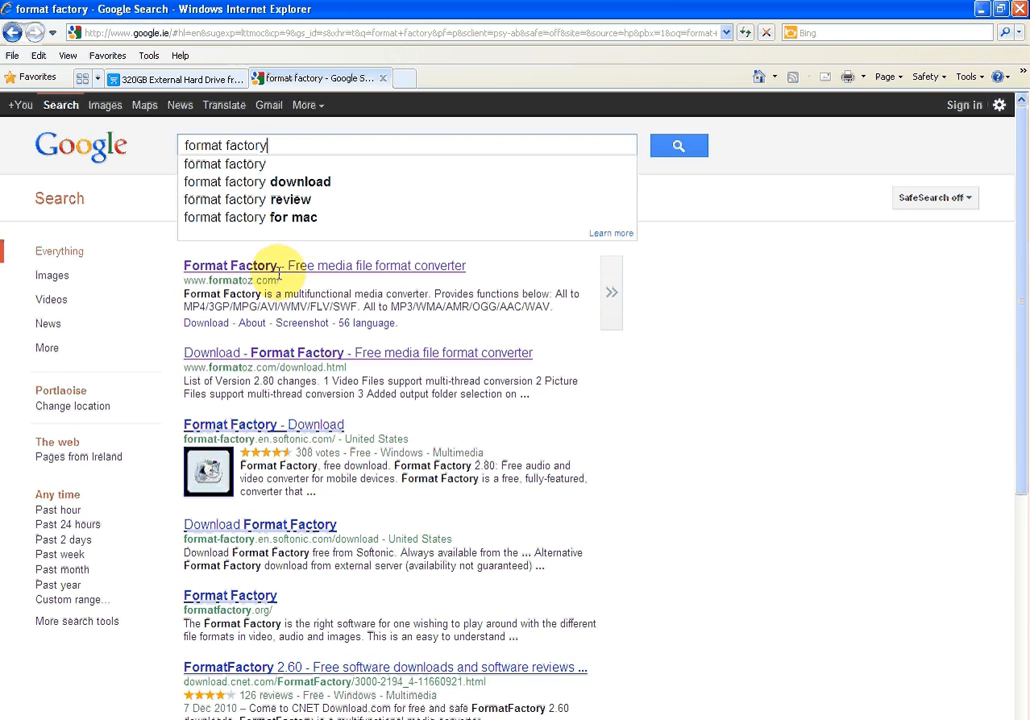
click(301, 268)
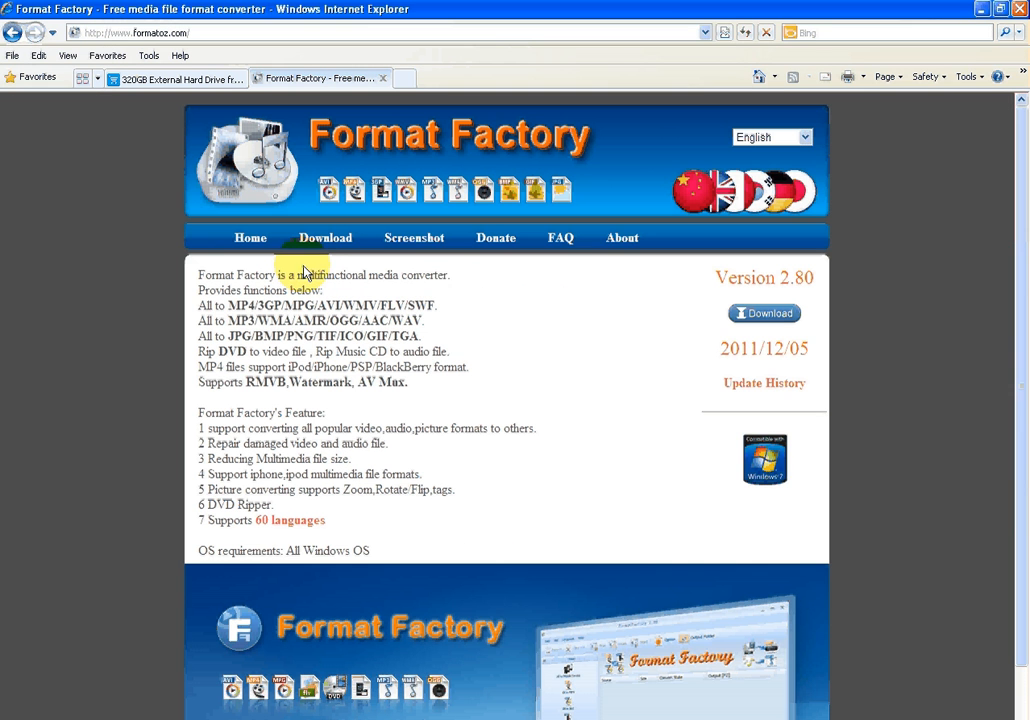
Go to the Format Factory download page, choose the CNET Download.com mirror and start the download there.
click(766, 314)
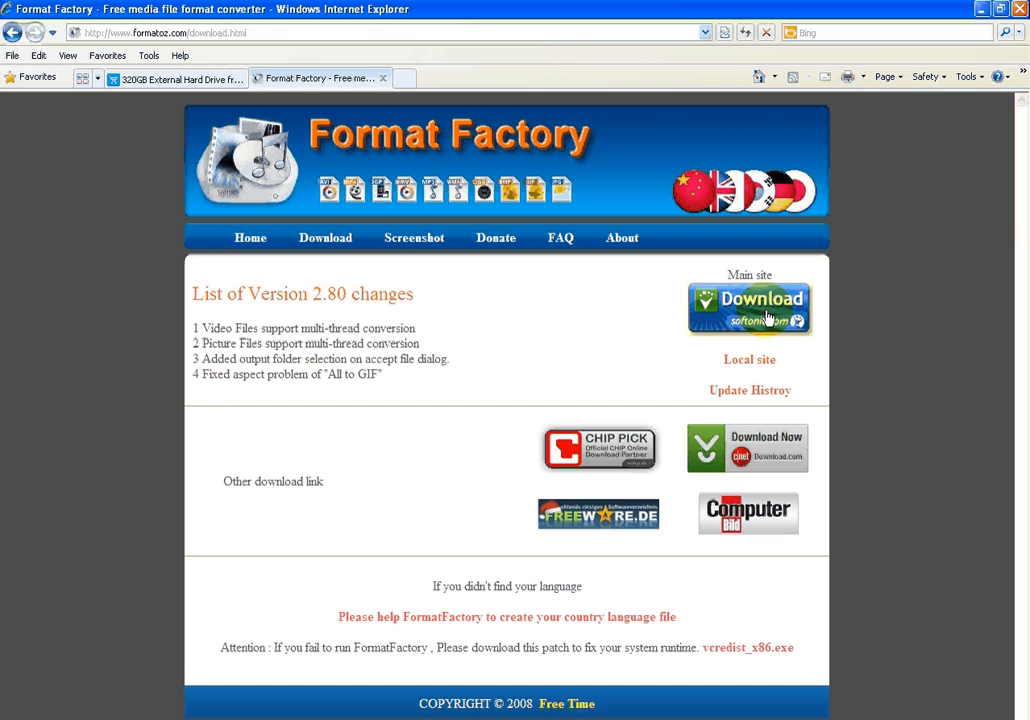
click(752, 445)
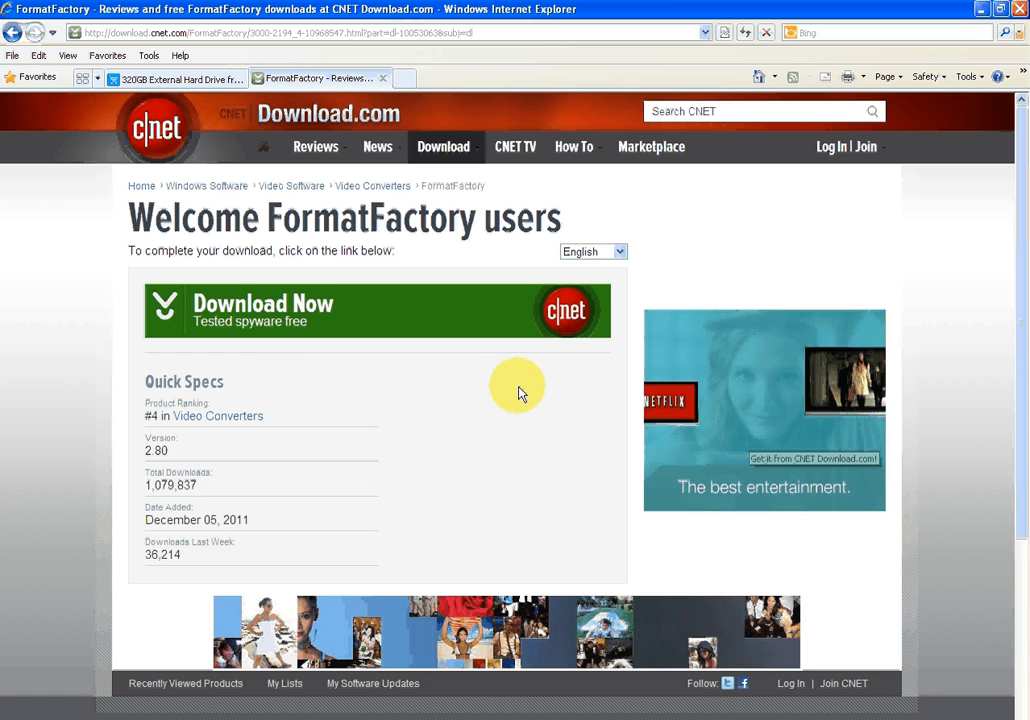
click(231, 308)
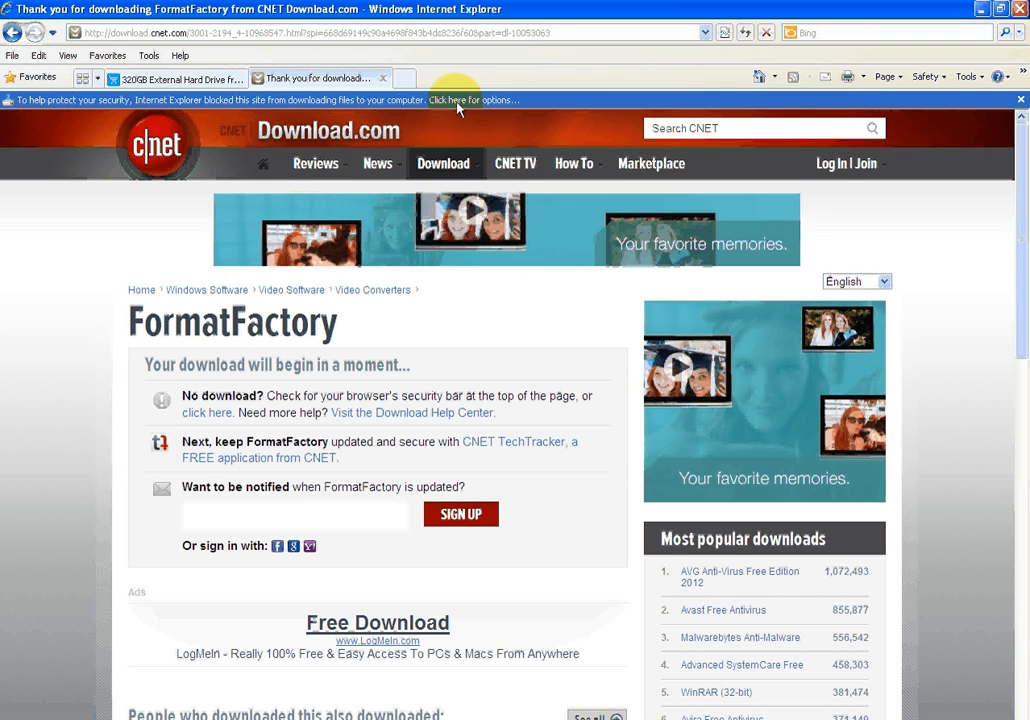
Allow the blocked file download, save FFSetup280.zip in the val folder and dismiss the finished download window.
click(458, 104)
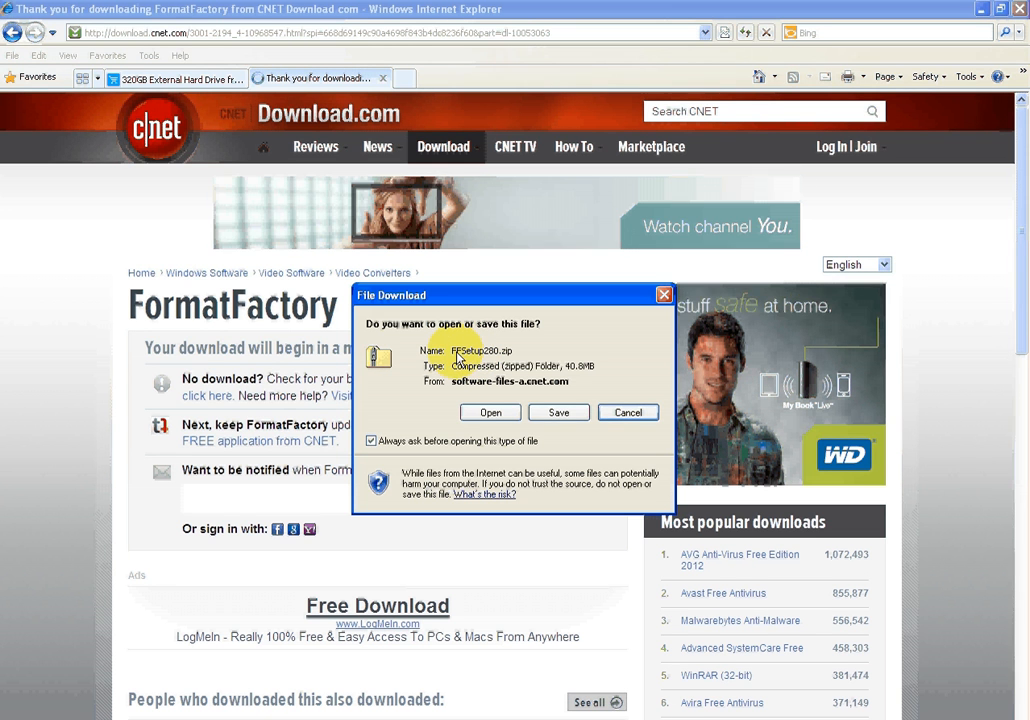
click(558, 414)
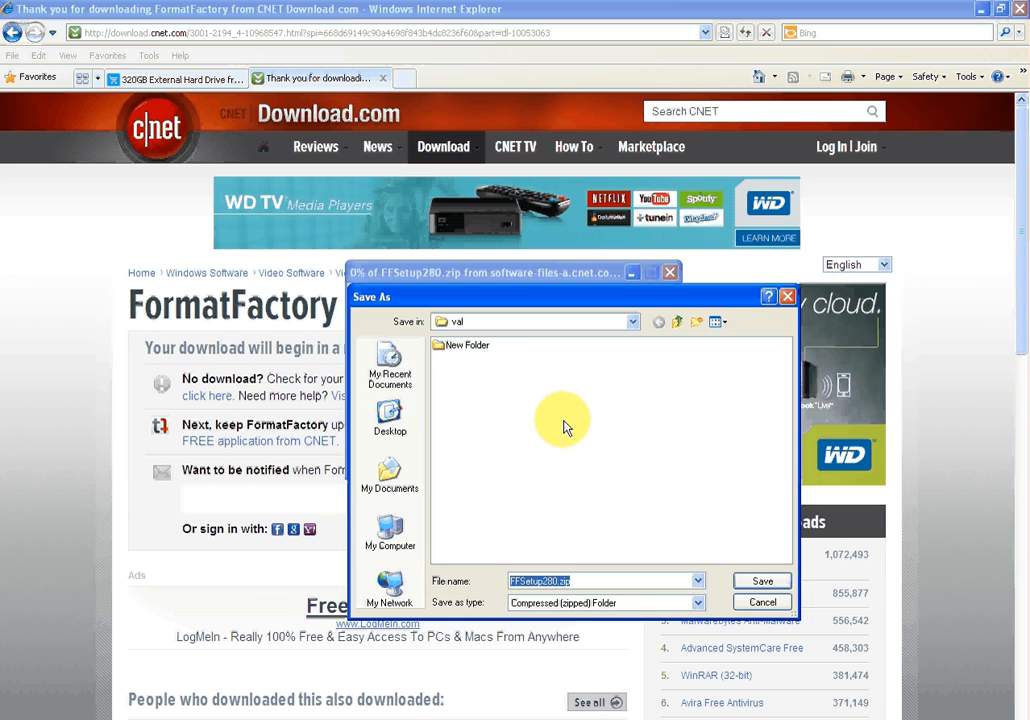
click(760, 581)
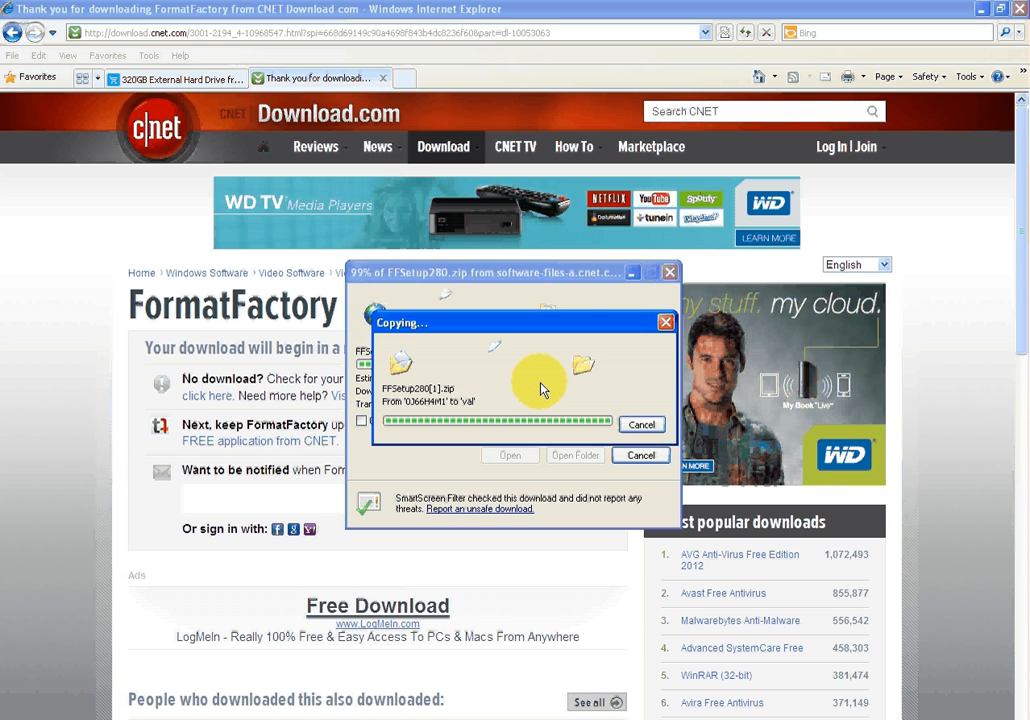
click(641, 453)
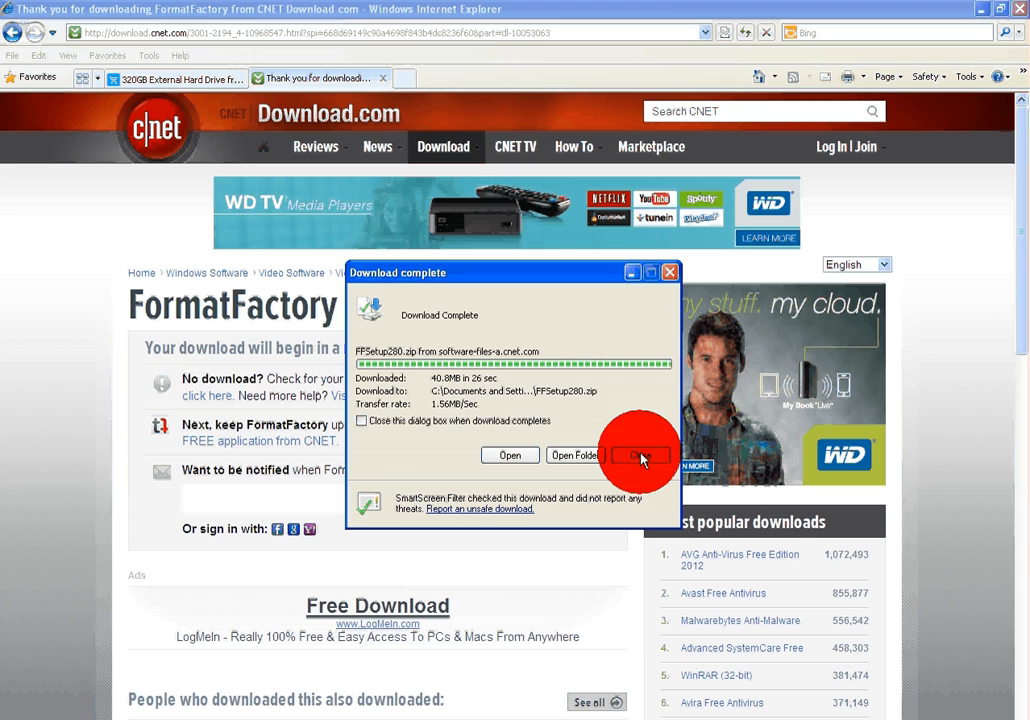
Switch to the val folder window and open the contents of FFSetup280.zip.
click(450, 719)
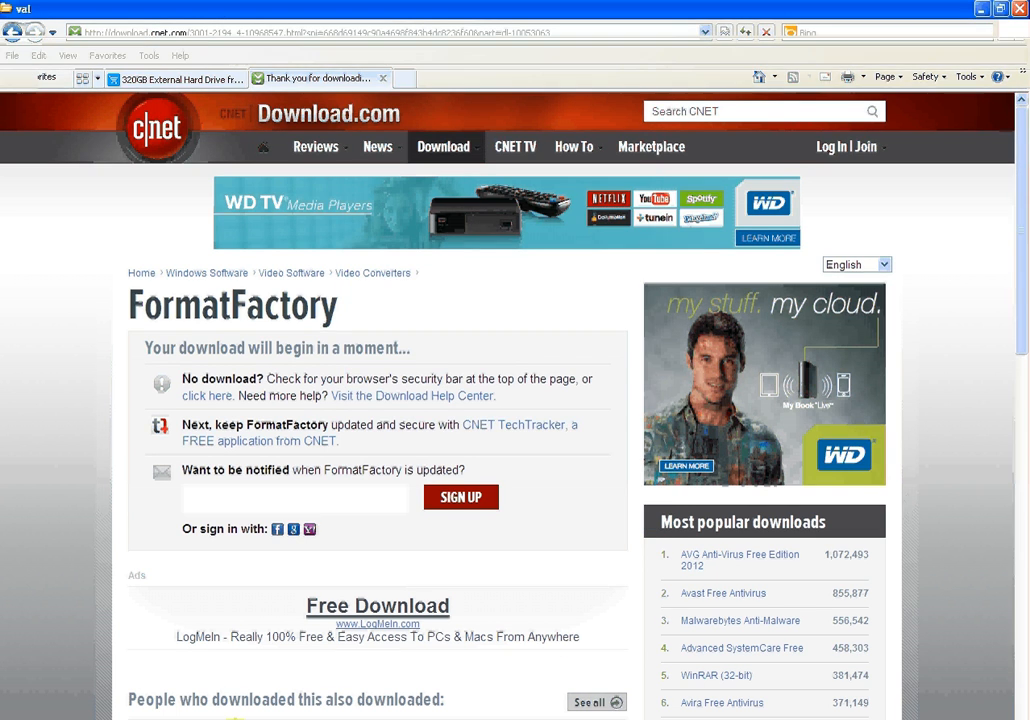
click(524, 140)
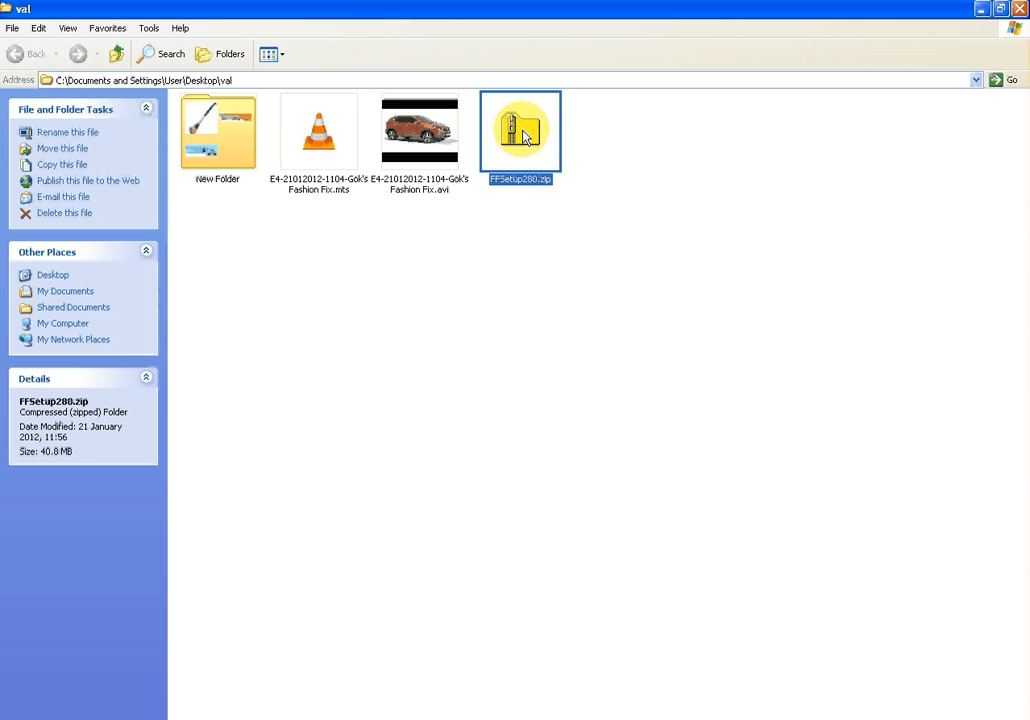
right_click(527, 138)
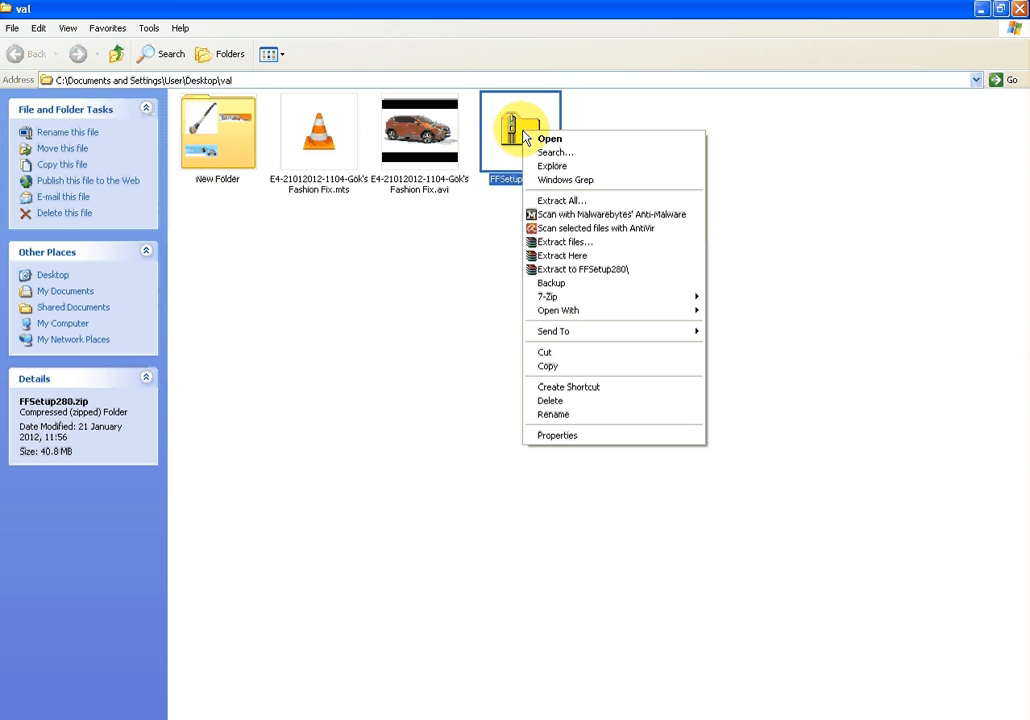
mouse_move(578, 341)
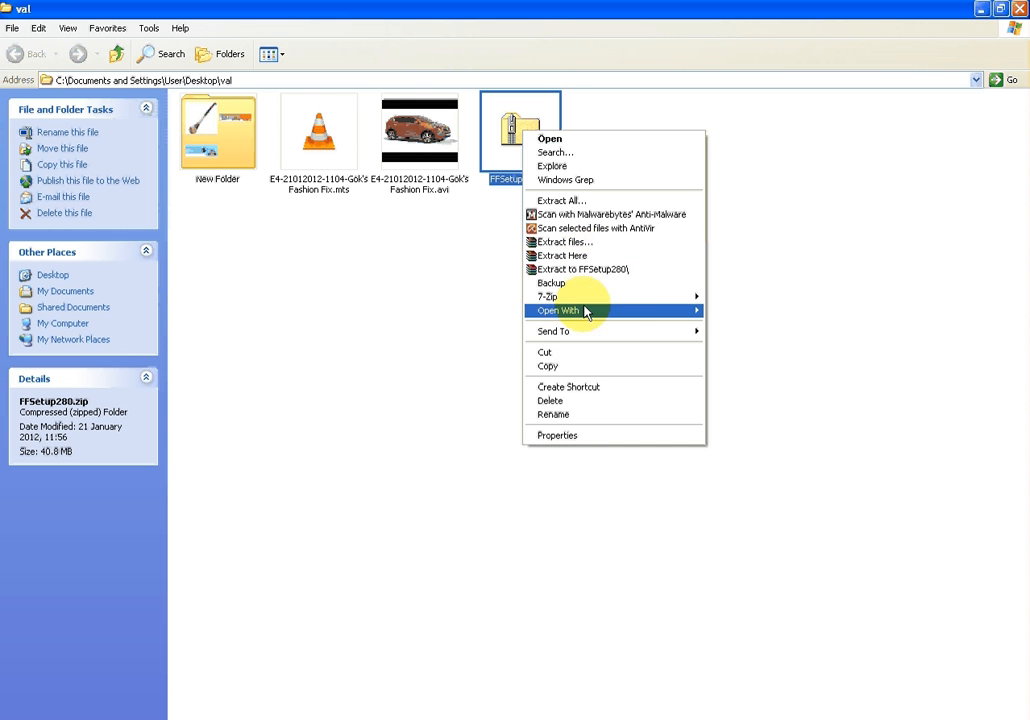
mouse_move(586, 310)
click(786, 313)
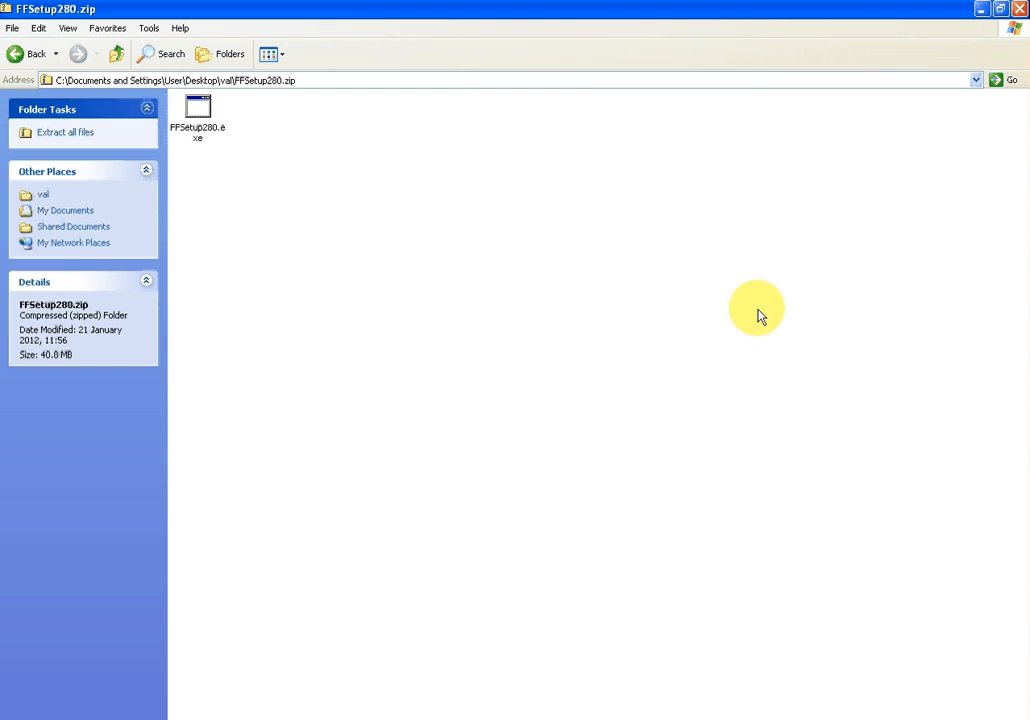
click(200, 108)
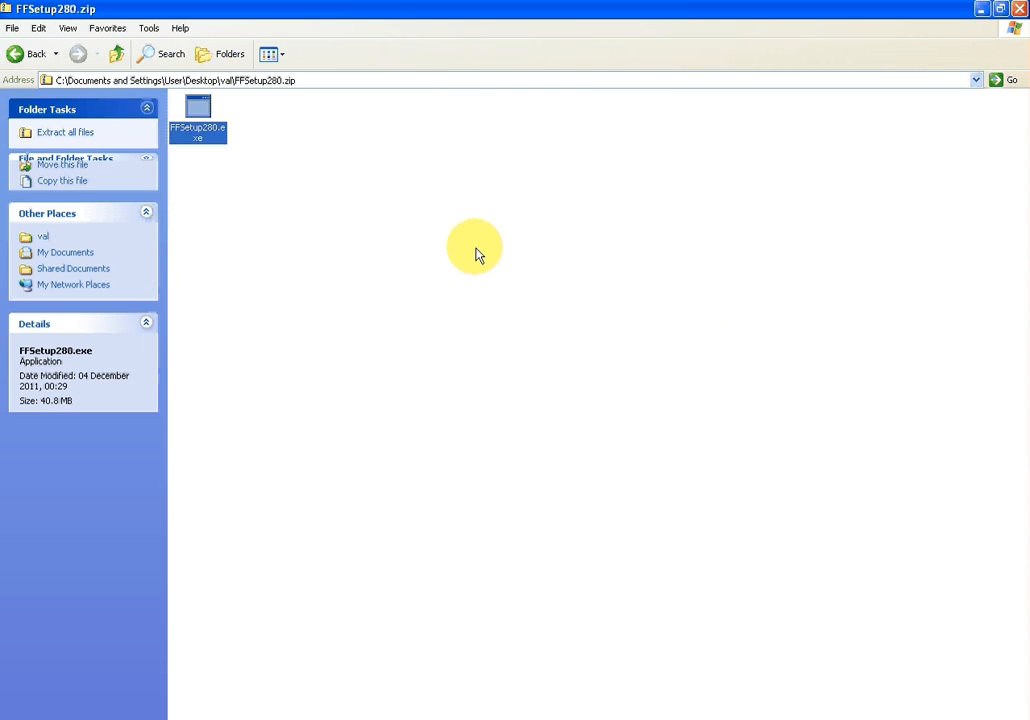
click(551, 421)
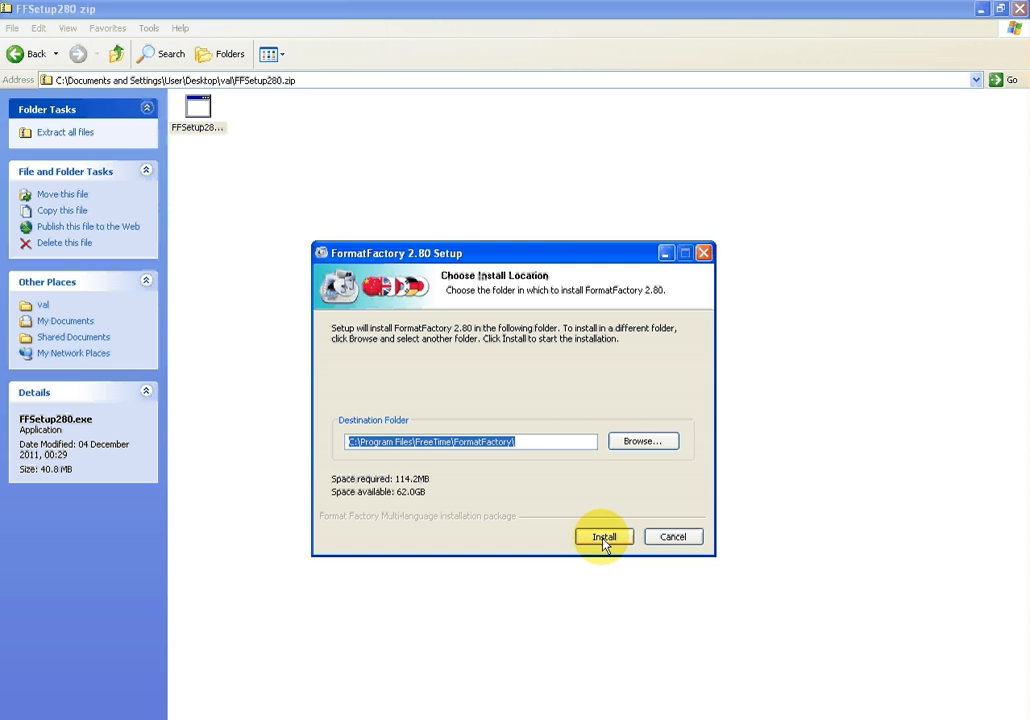
click(673, 538)
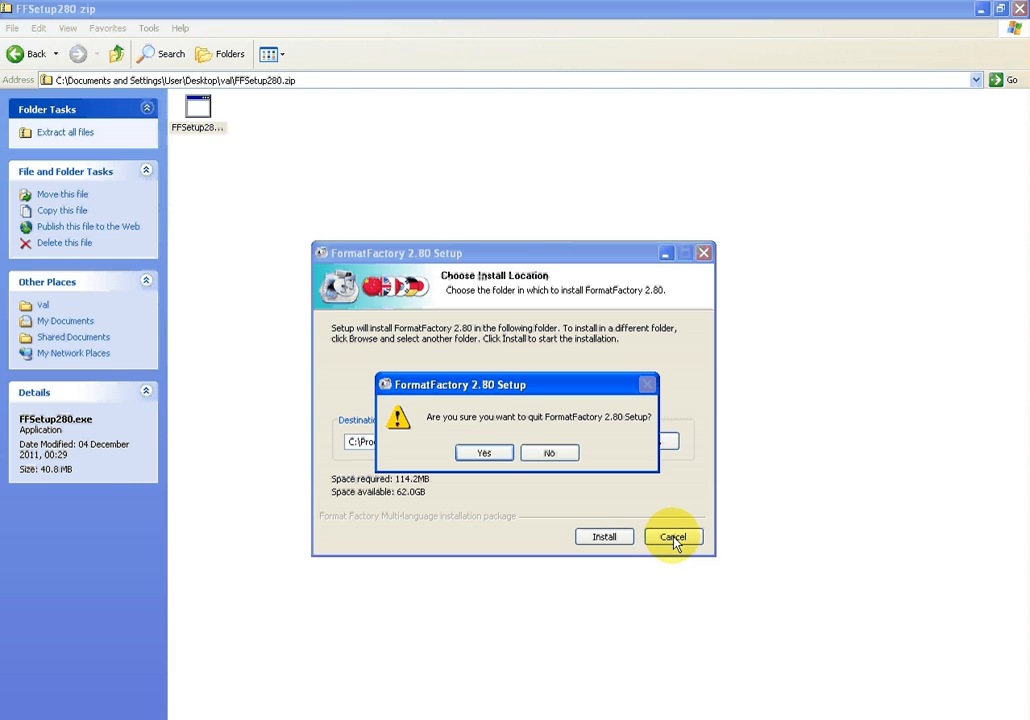
click(481, 385)
click(35, 55)
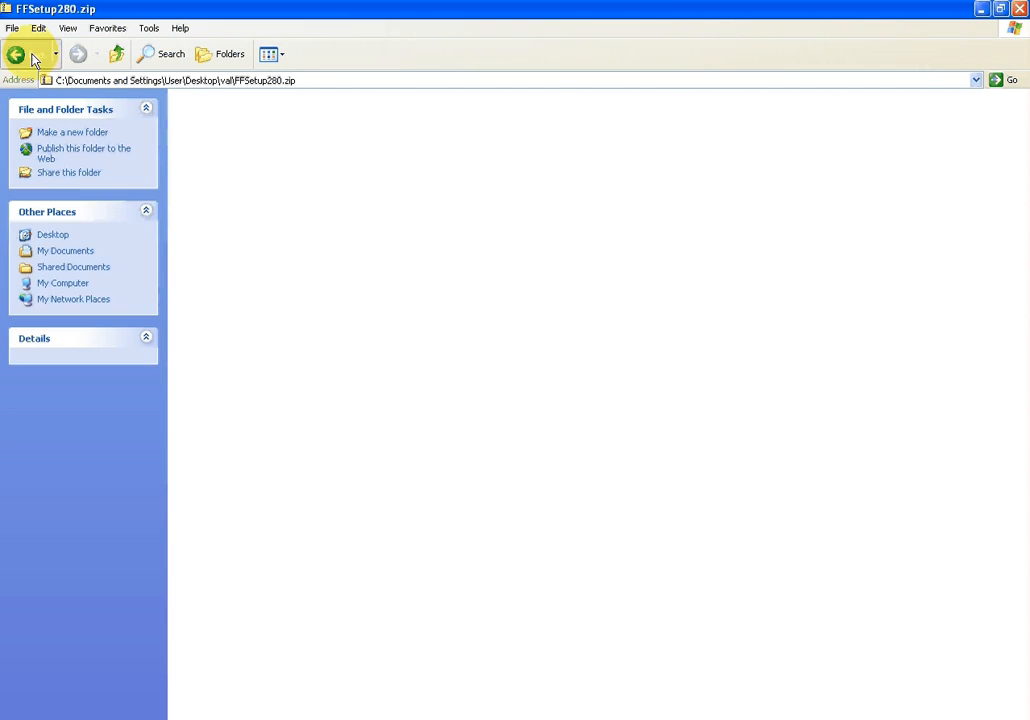
click(590, 222)
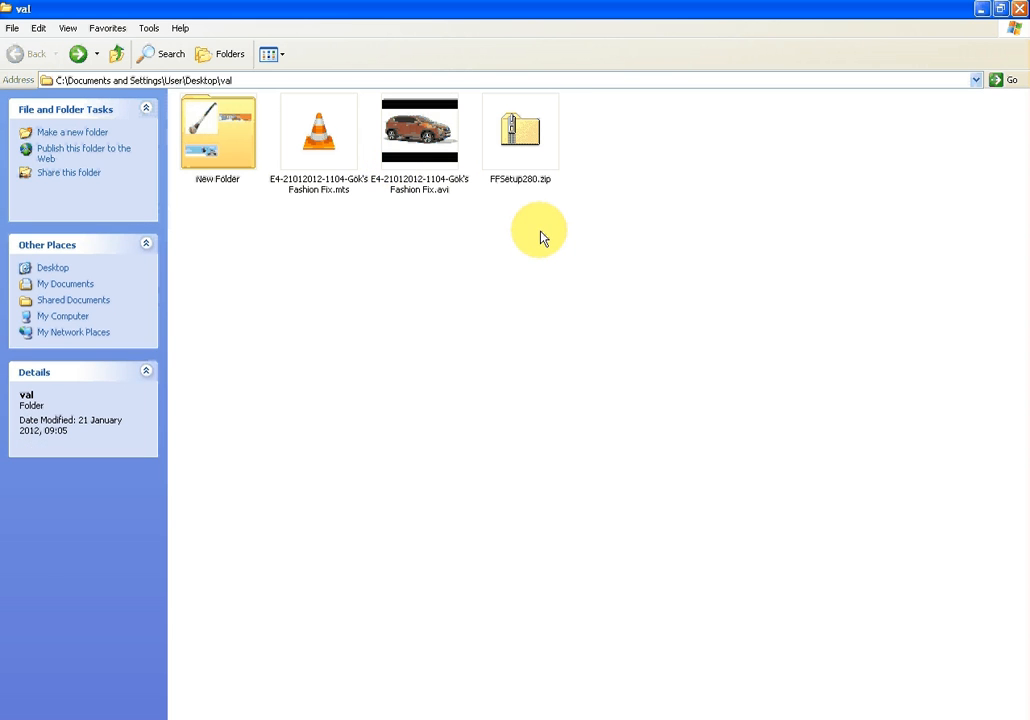
click(321, 148)
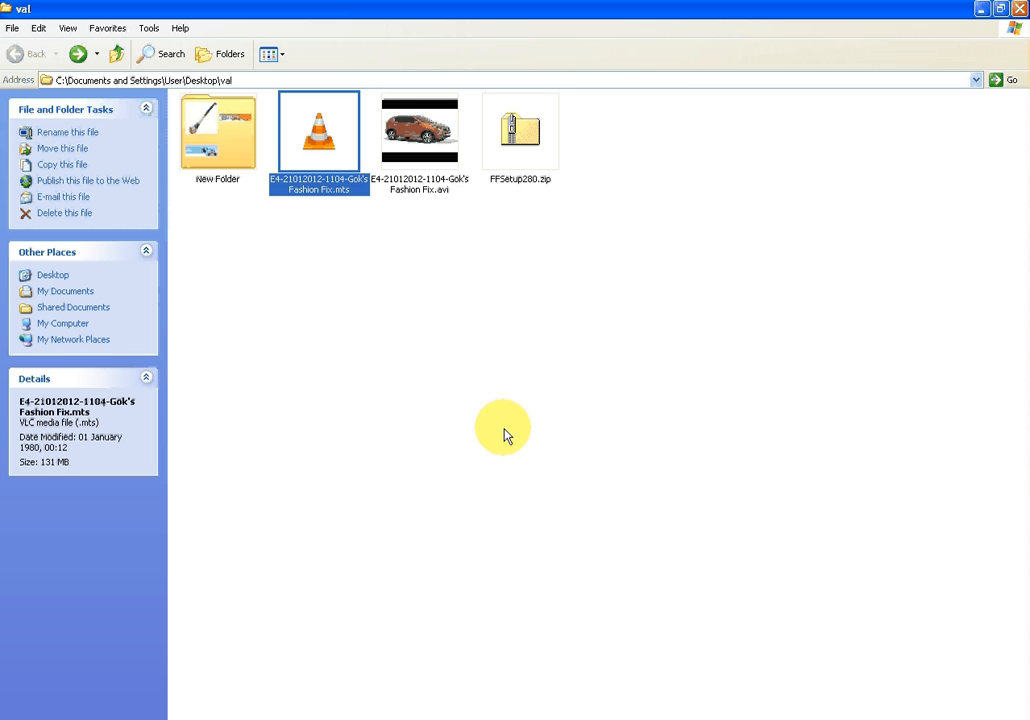
click(490, 718)
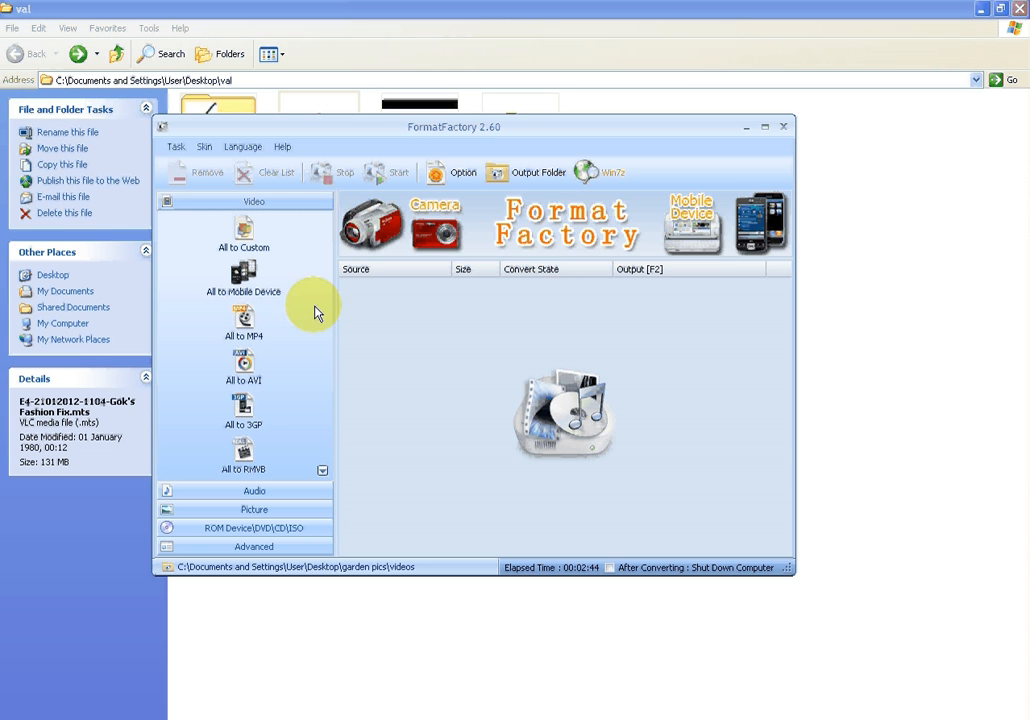
click(747, 128)
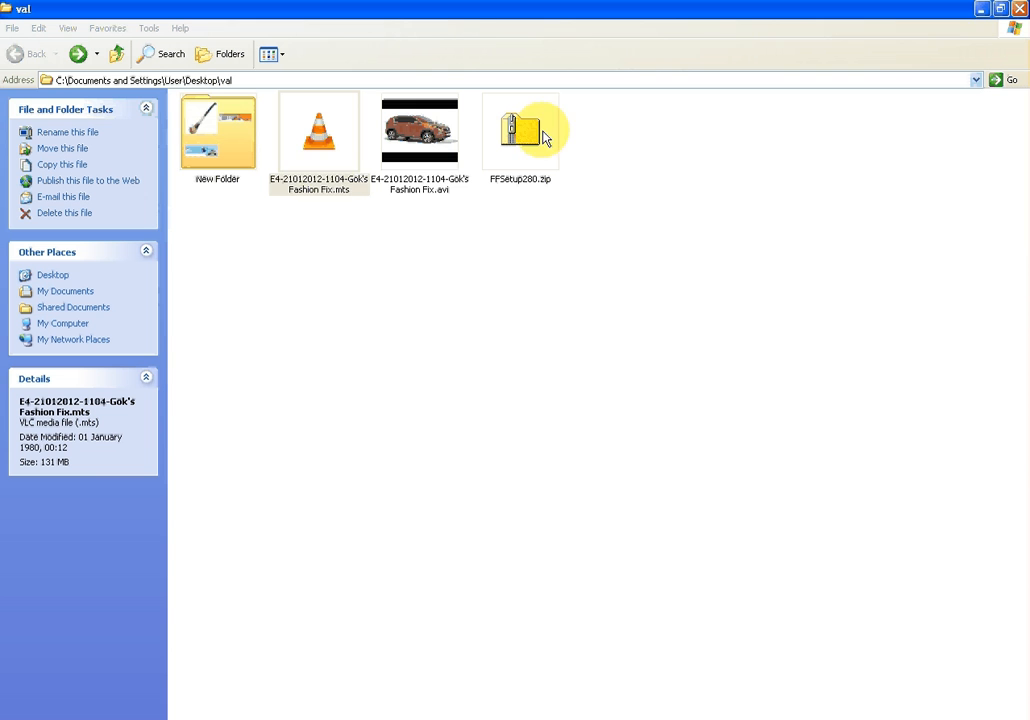
click(313, 137)
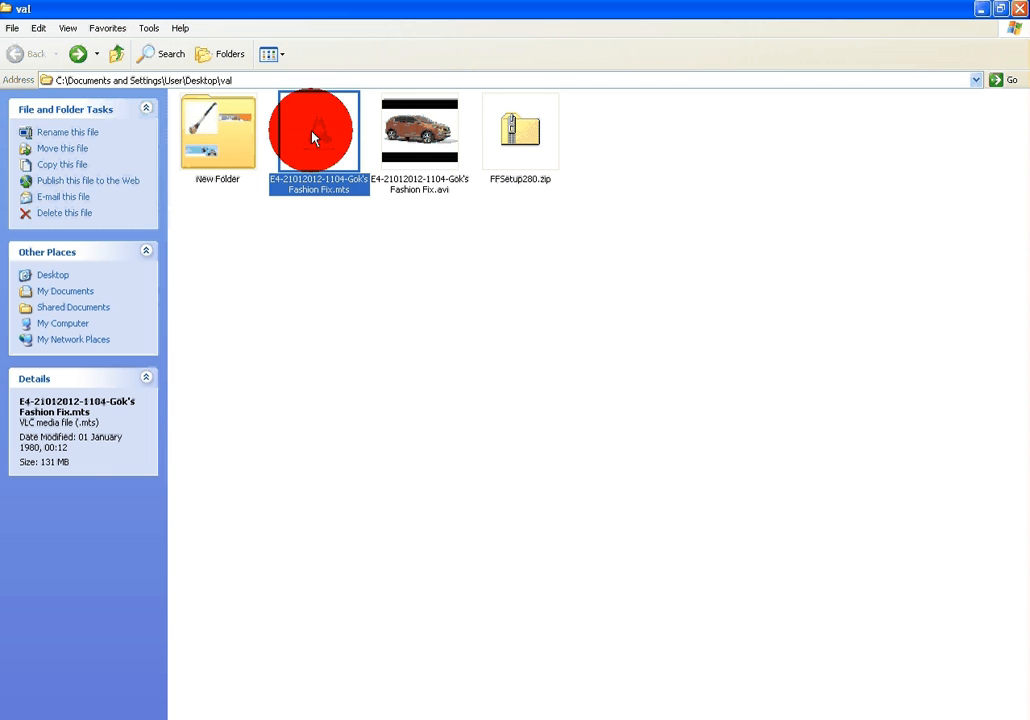
drag(313, 137, 404, 336)
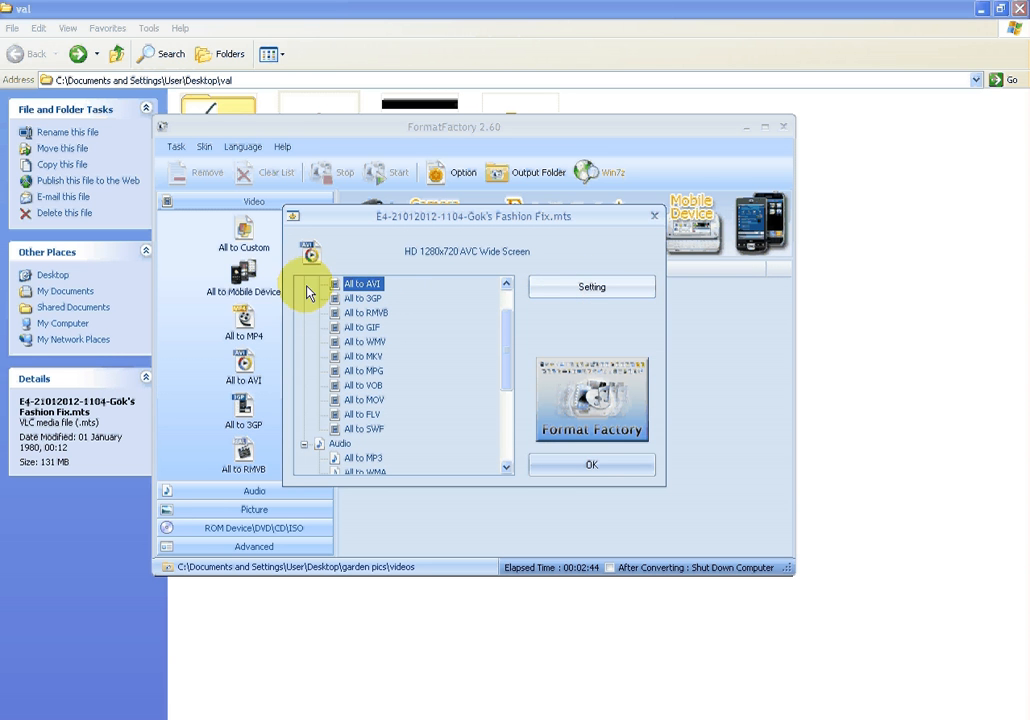
Open the video settings of the AVI conversion and set the video encoding to MPEG4(Xvid).
click(591, 288)
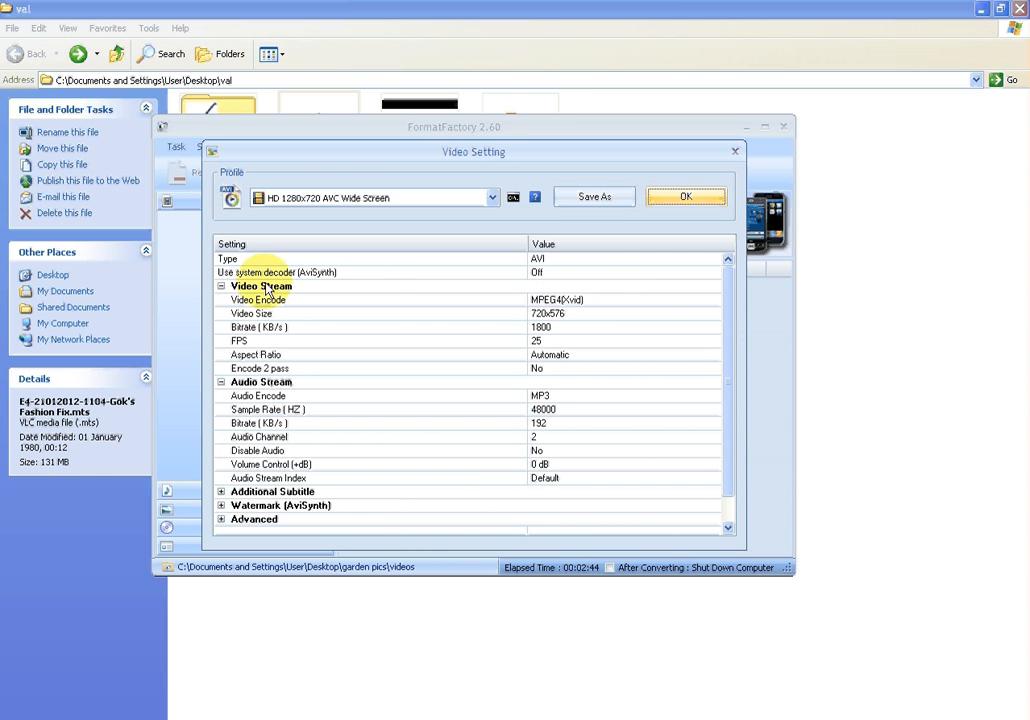
click(704, 300)
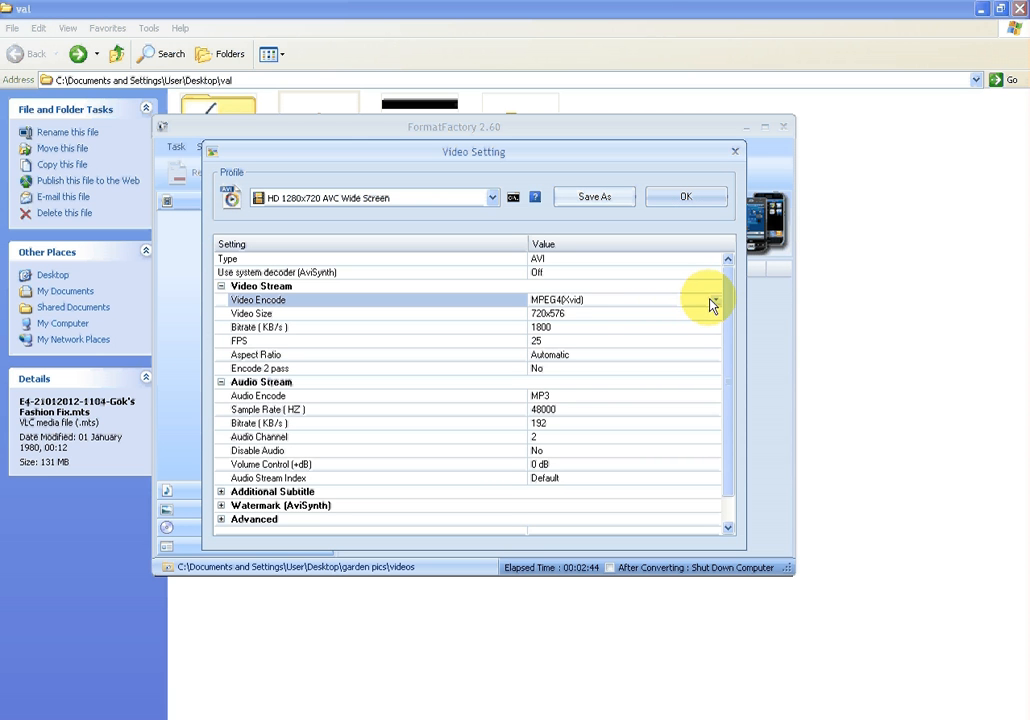
click(714, 302)
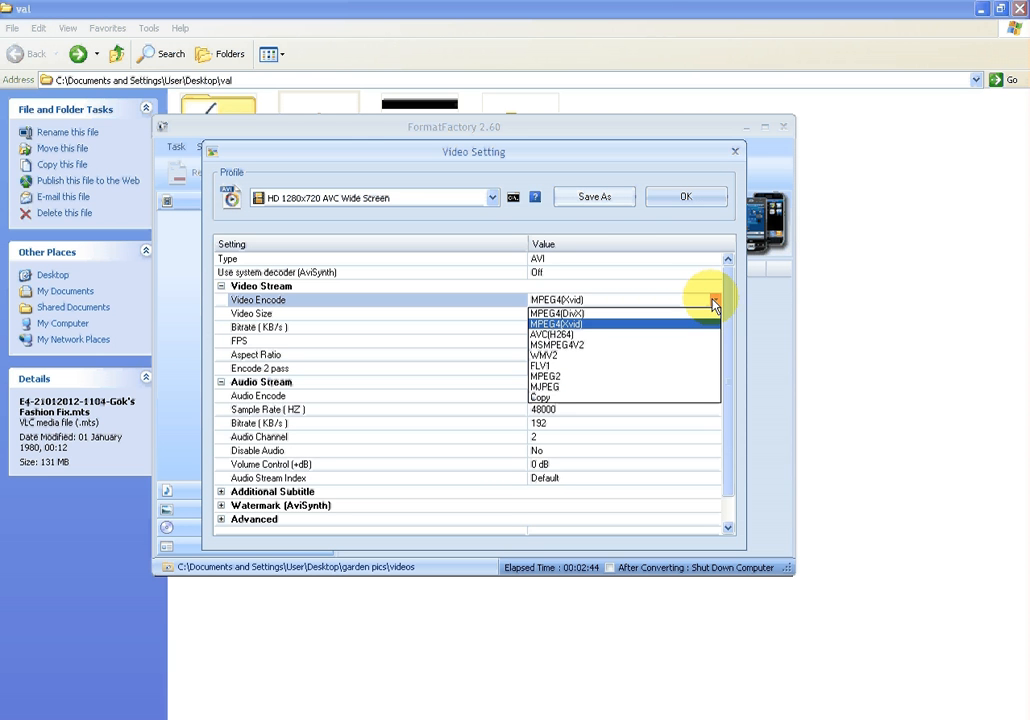
click(577, 328)
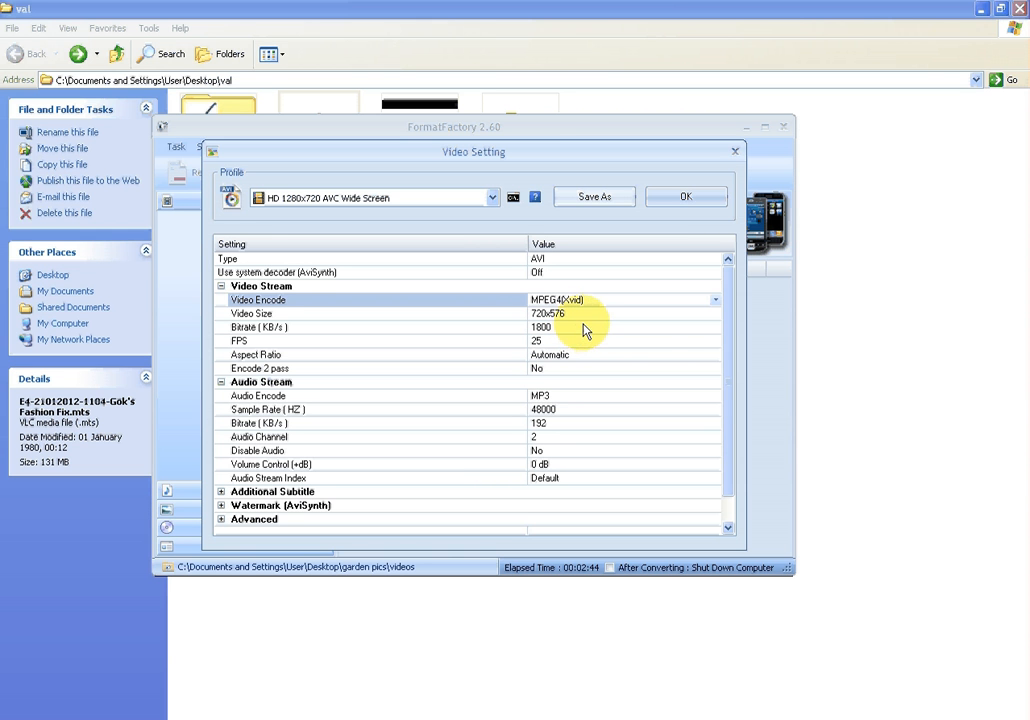
Set the video size of the AVI output to 720x576 DVD-PAL.
click(710, 316)
click(714, 317)
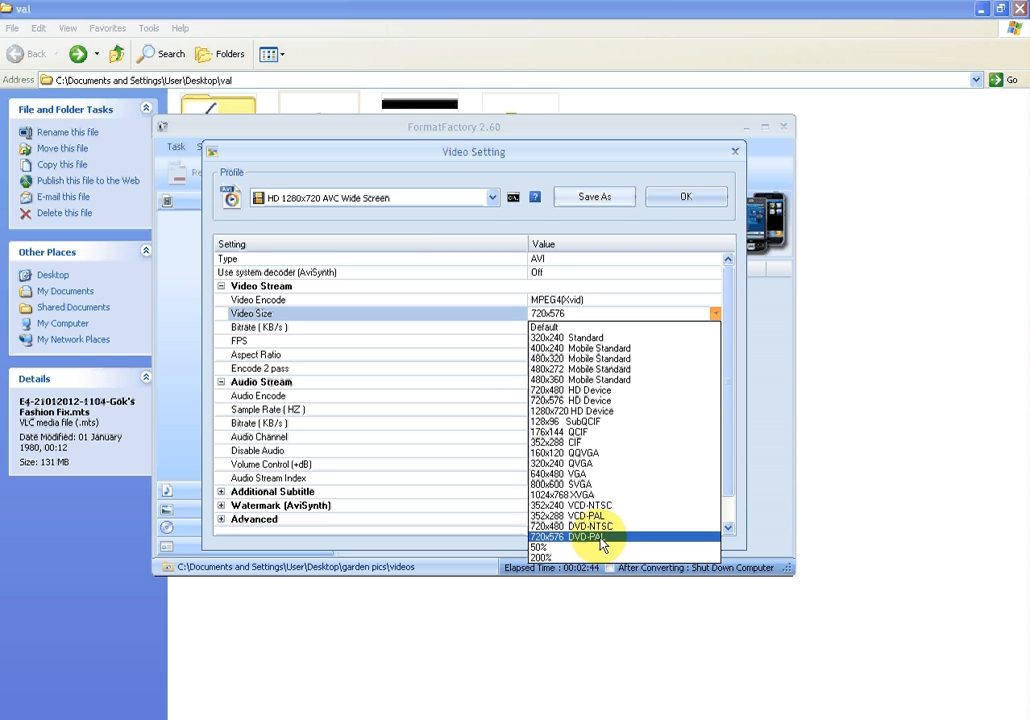
click(600, 540)
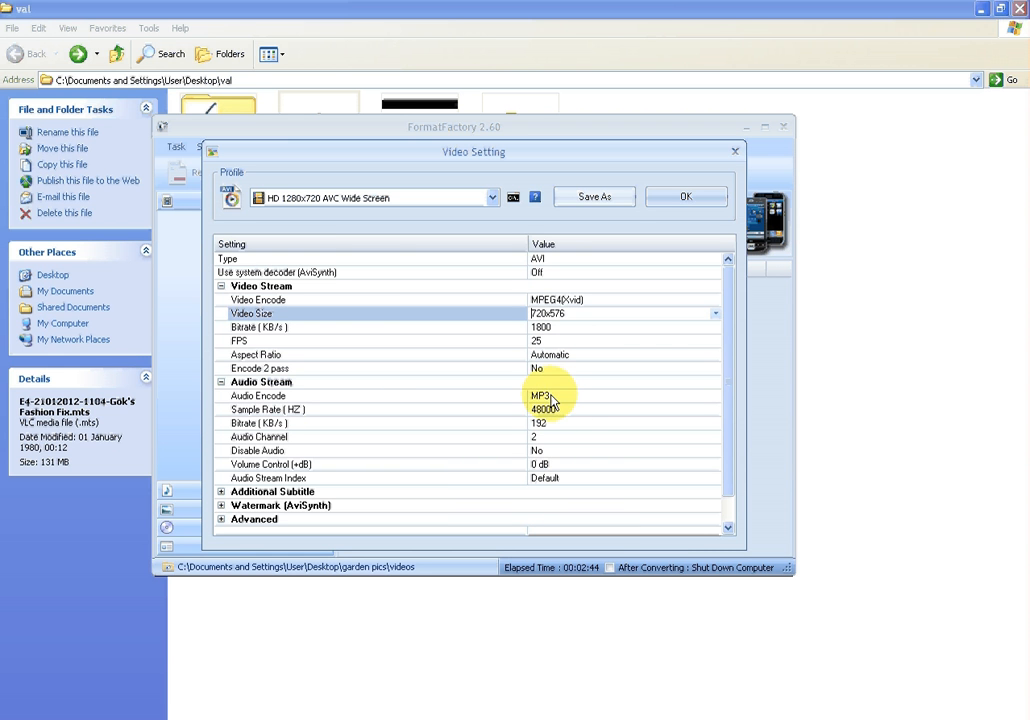
Keep MP3 as the audio encoding and accept the video settings.
click(706, 402)
click(715, 397)
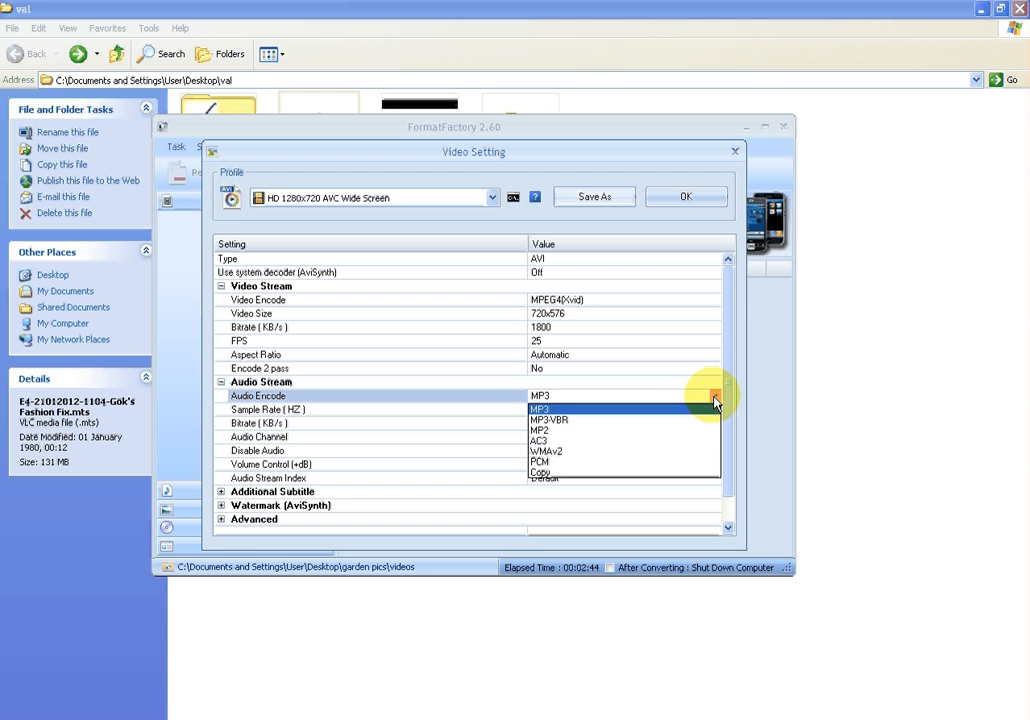
click(715, 400)
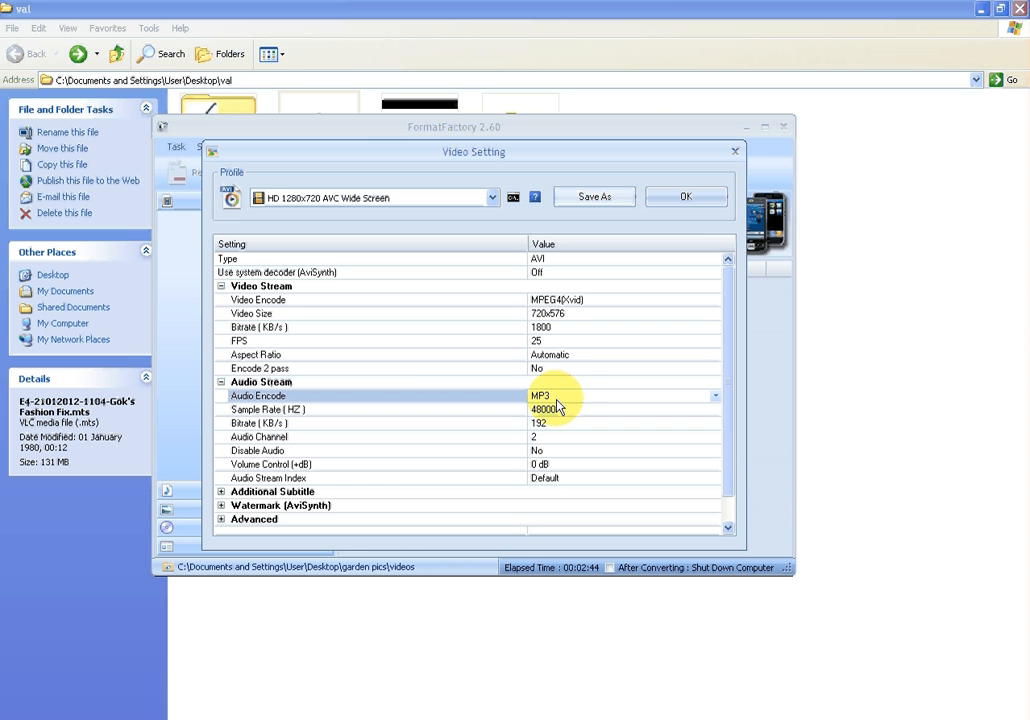
click(687, 200)
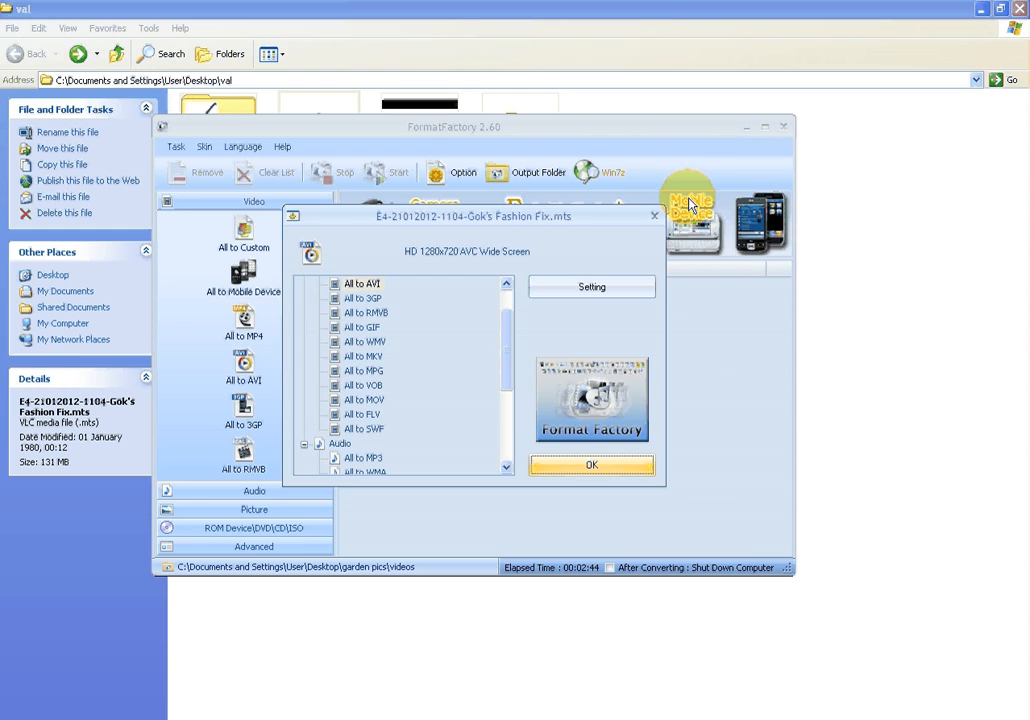
Queue and start the AVI conversion of the .mts recording, and stop it before it finishes.
click(579, 466)
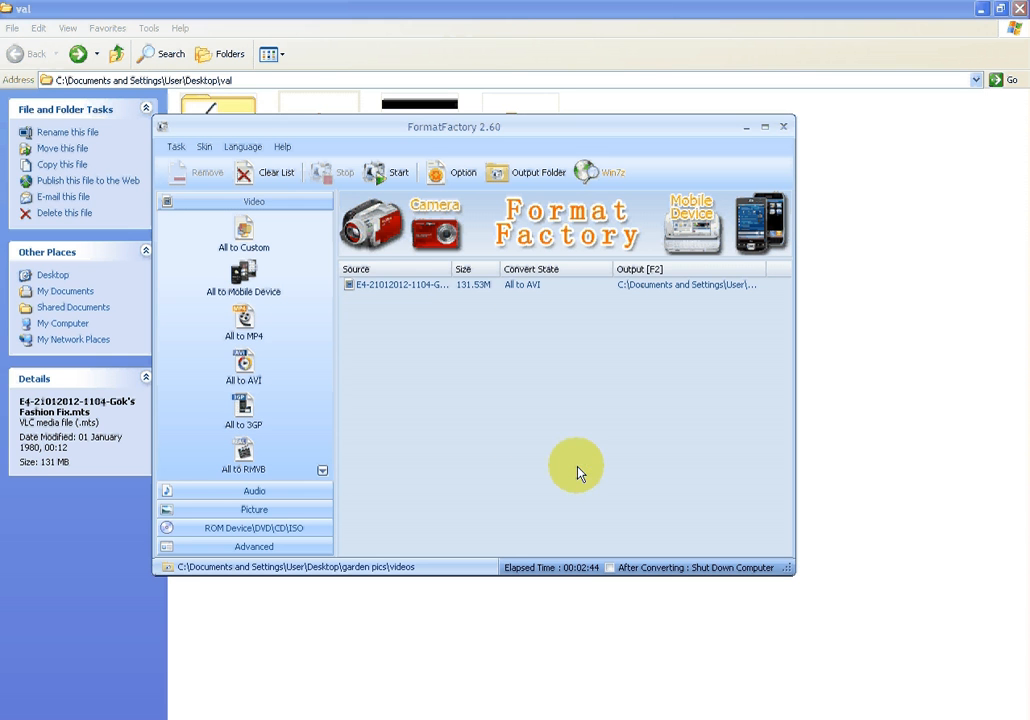
click(381, 174)
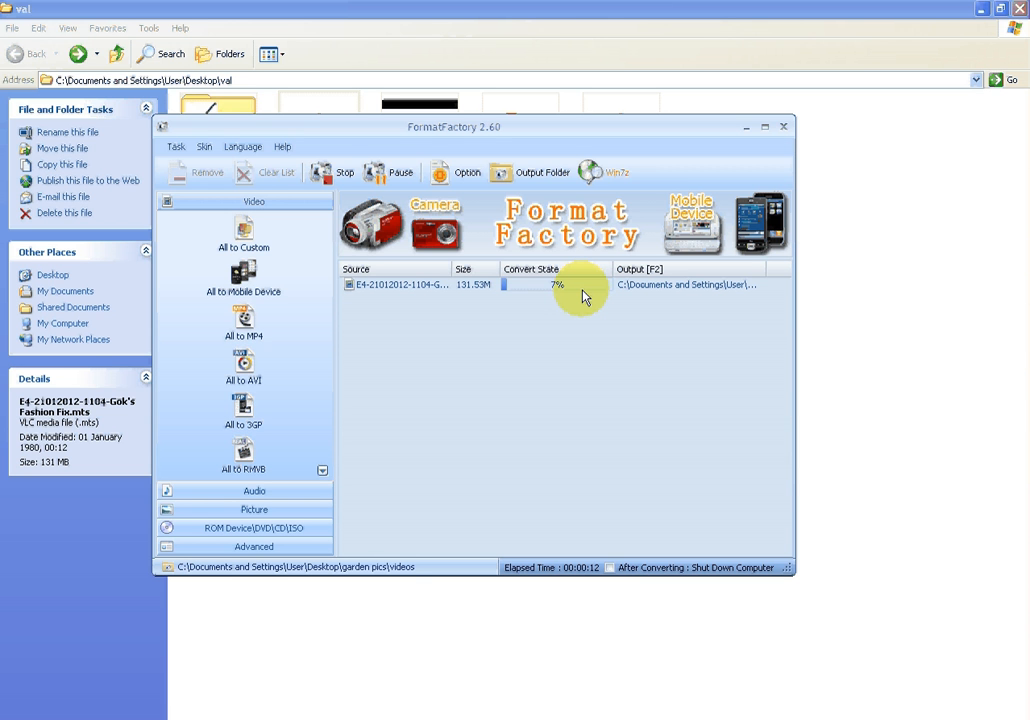
click(332, 178)
click(439, 366)
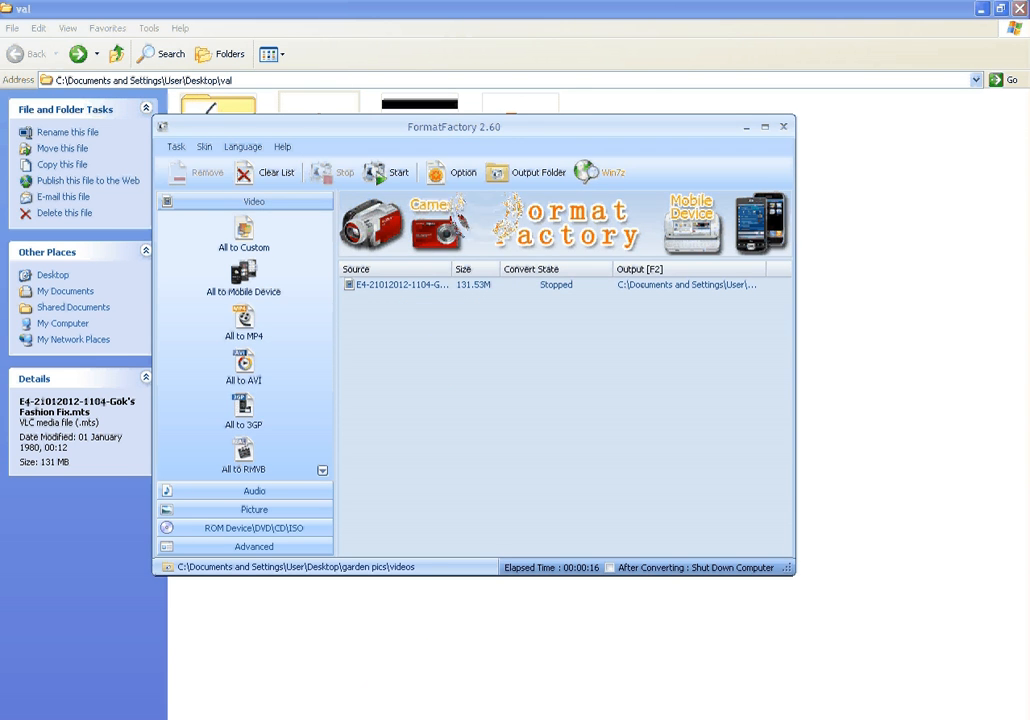
click(285, 718)
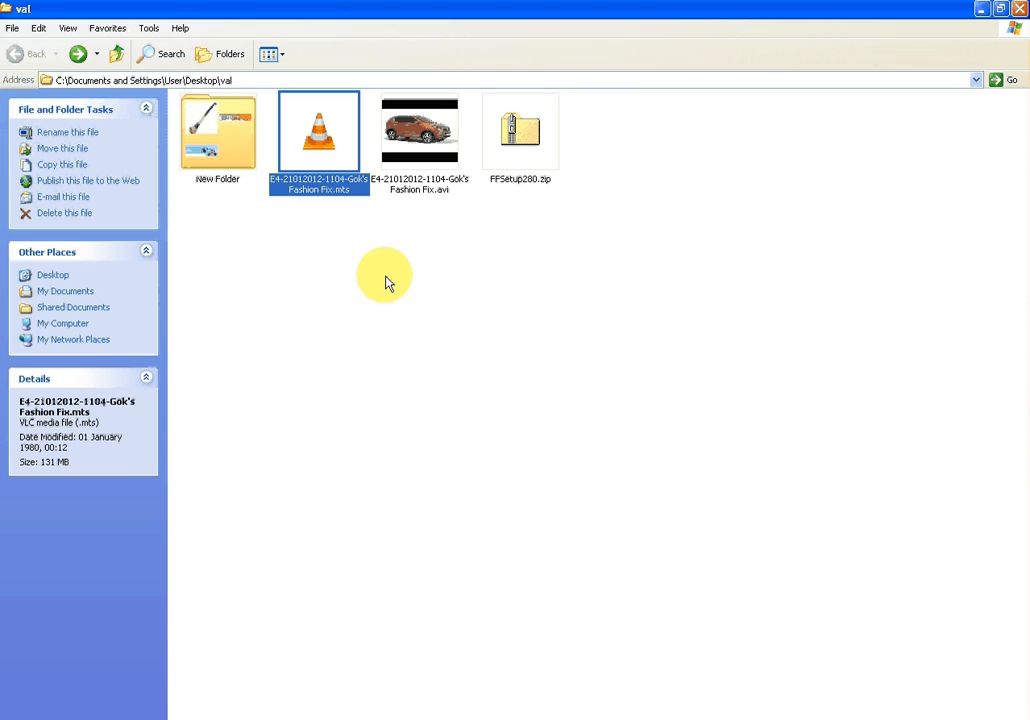
click(418, 147)
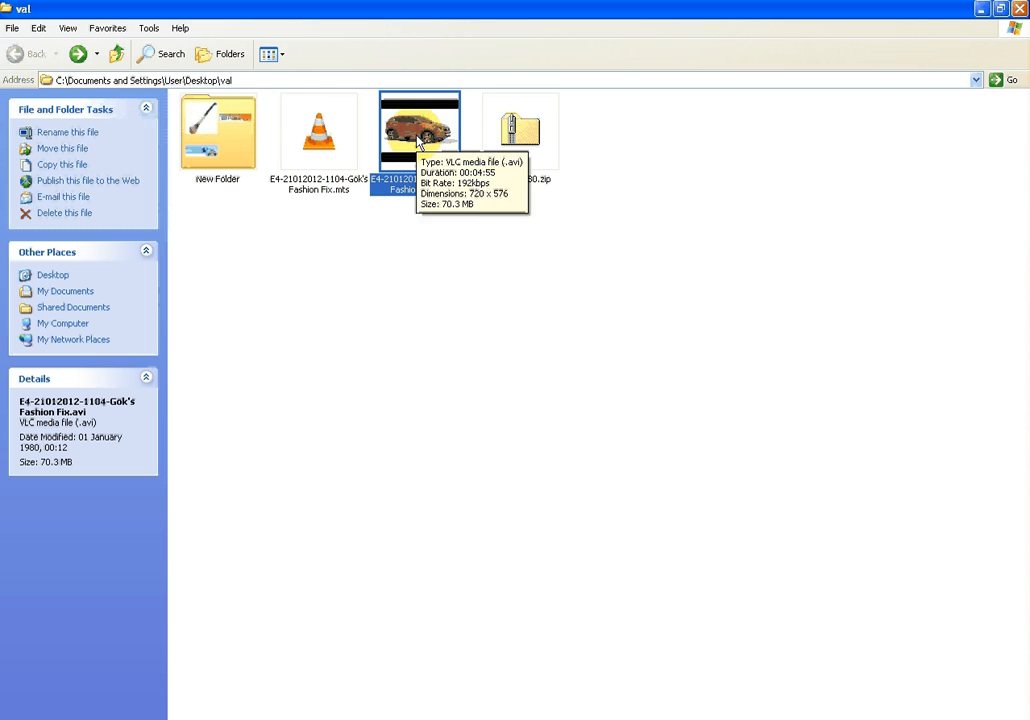
double_click(418, 142)
click(613, 237)
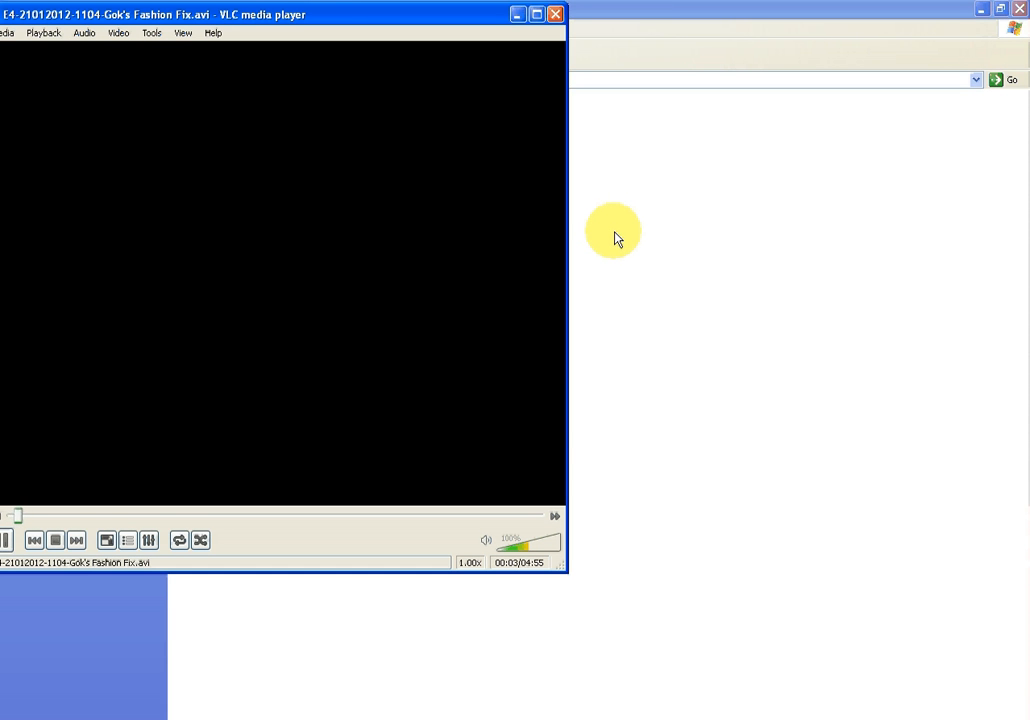
click(556, 16)
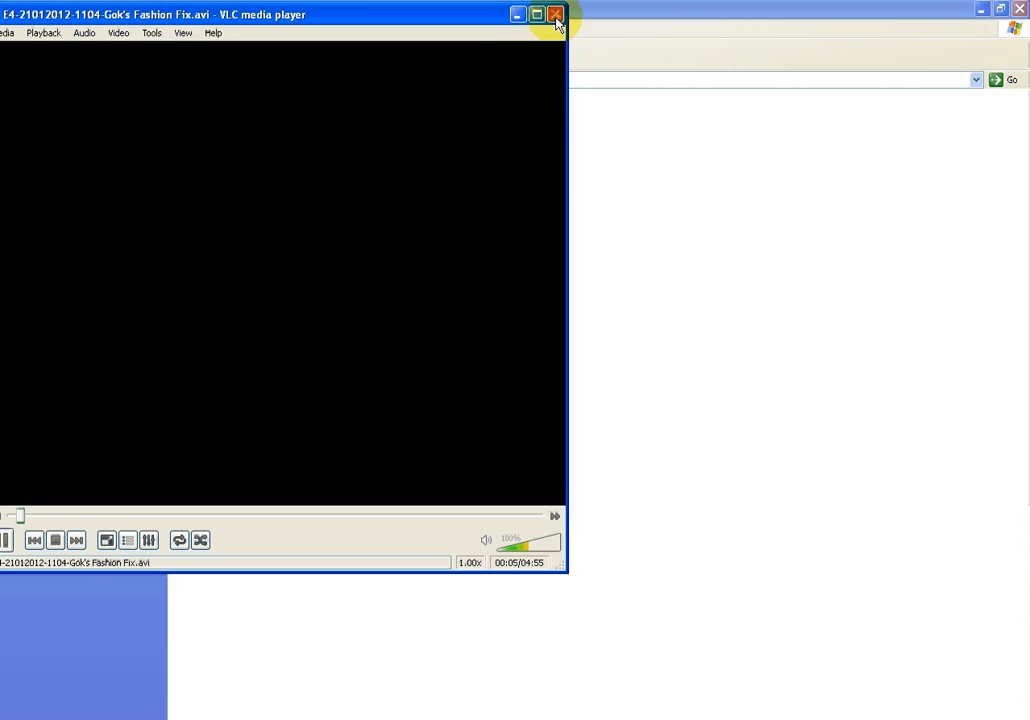